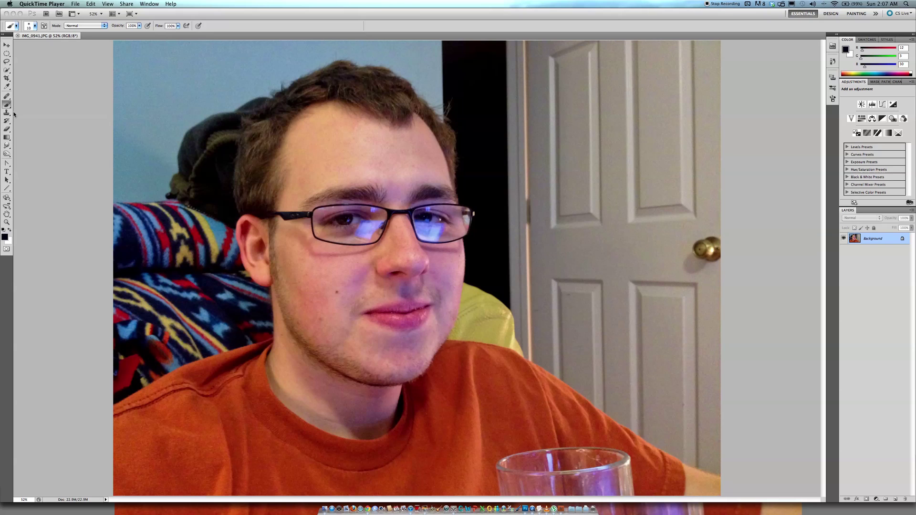
Select the Clone Stamp tool and add ten empty layers, Layer 1 through Layer 10.
{"action": "left_click", "coordinate": [7, 97]}
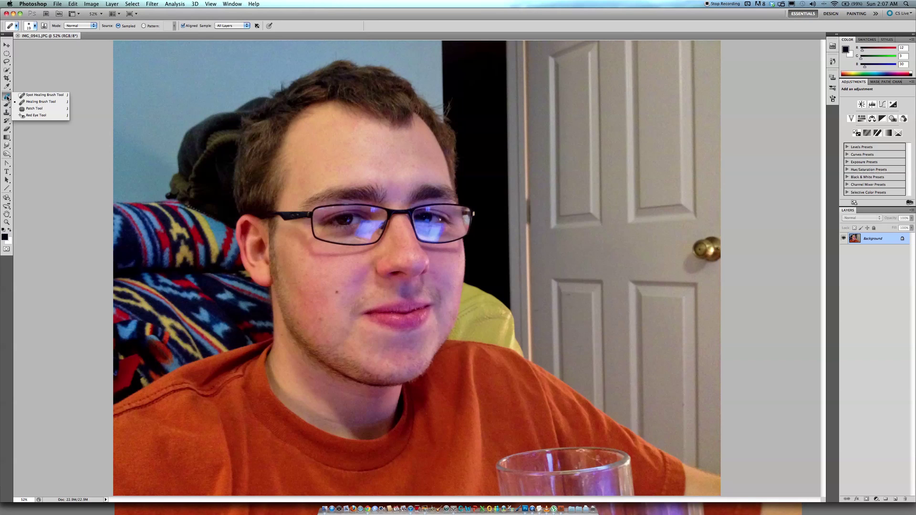
{"action": "left_click", "coordinate": [6, 112]}
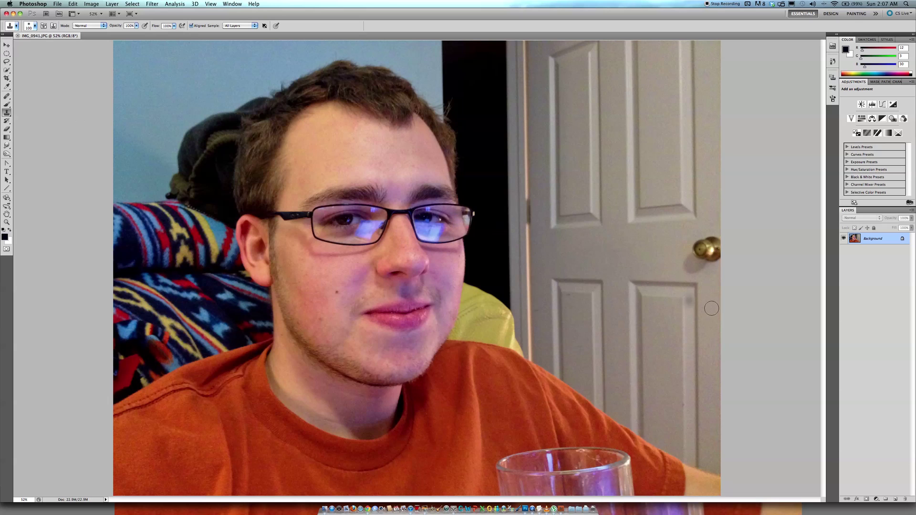
{"action": "left_click", "coordinate": [894, 499]}
{"action": "left_click", "coordinate": [895, 500]}
{"action": "left_click", "coordinate": [895, 499]}
{"action": "left_click", "coordinate": [895, 499]}
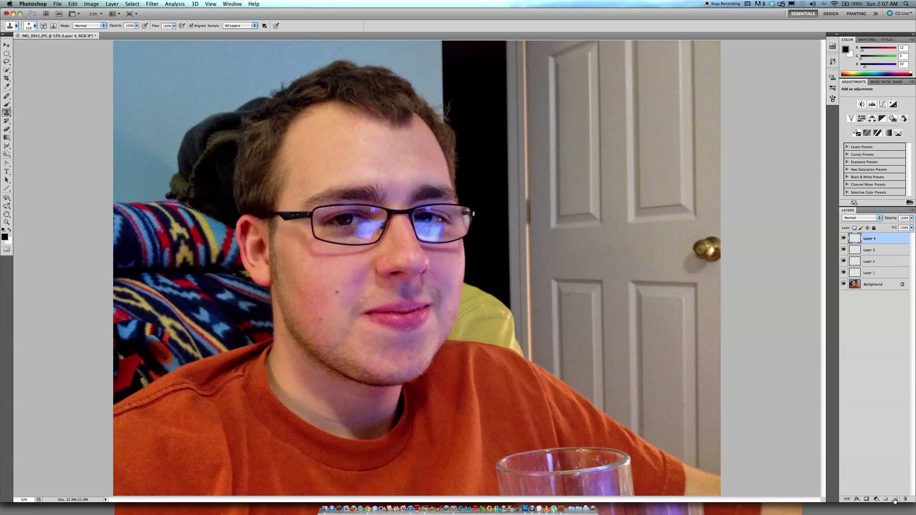
{"action": "left_click", "coordinate": [894, 499]}
{"action": "left_click", "coordinate": [895, 499]}
{"action": "left_click", "coordinate": [895, 500]}
{"action": "left_click", "coordinate": [895, 499]}
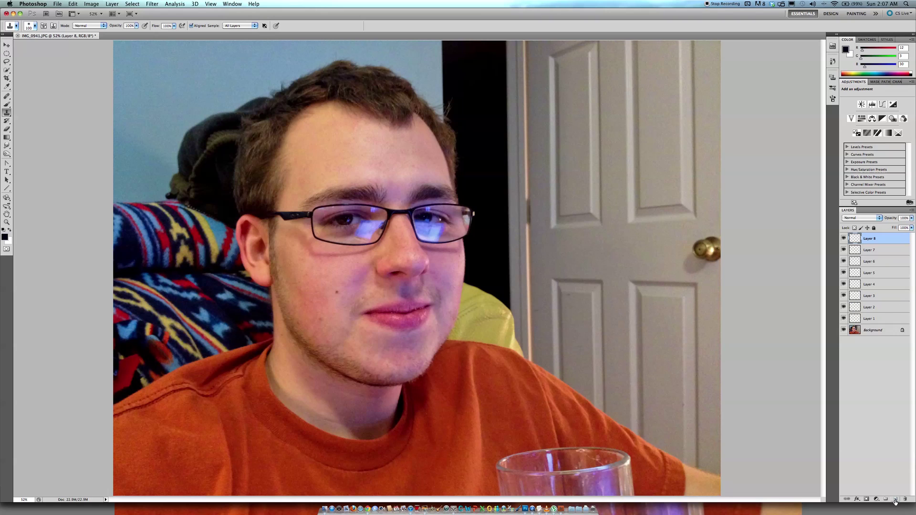
{"action": "left_click", "coordinate": [895, 499]}
{"action": "left_click", "coordinate": [895, 499]}
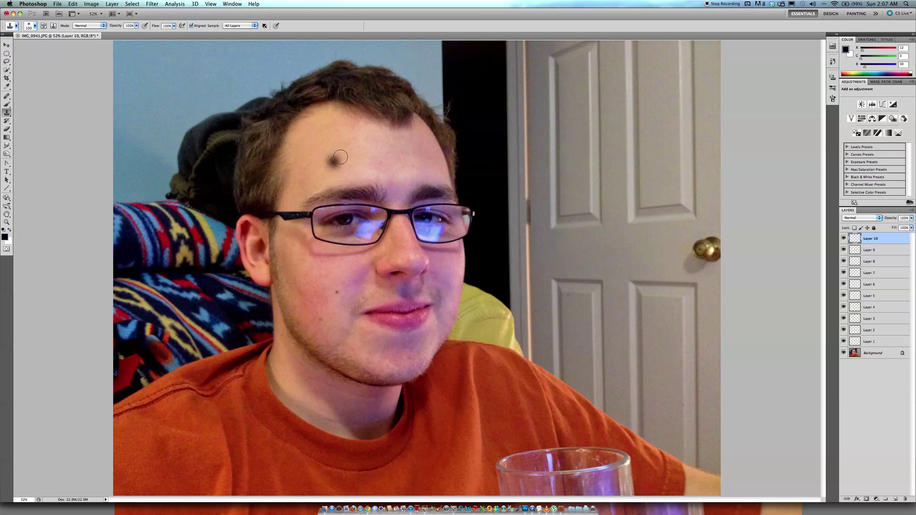
Keep the clone sample set to All Layers and make Layer 10 the active layer.
{"action": "left_click", "coordinate": [252, 26]}
{"action": "left_click", "coordinate": [252, 26]}
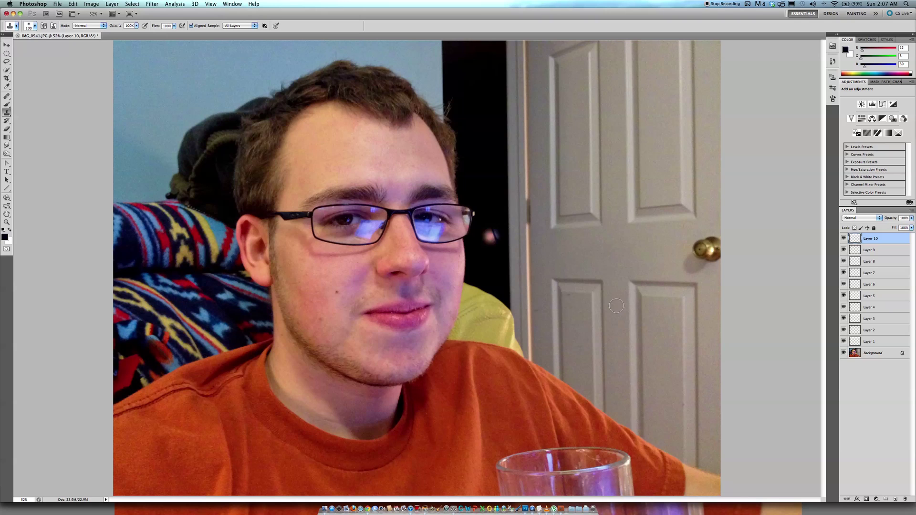
{"action": "left_click", "coordinate": [873, 354]}
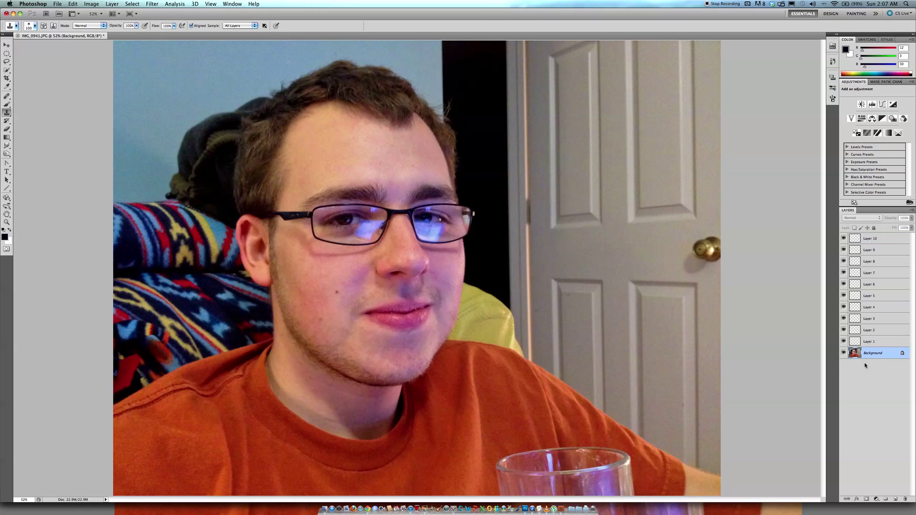
{"action": "left_click", "coordinate": [885, 239]}
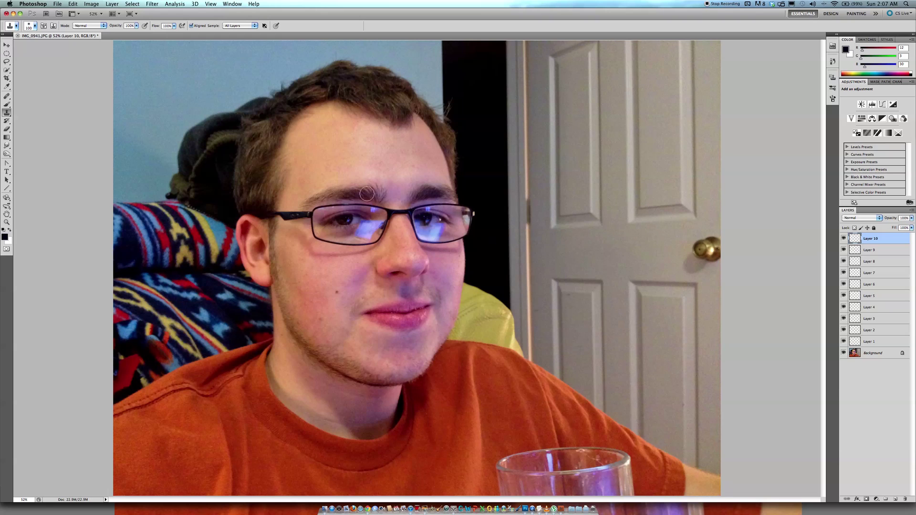
Clone forehead skin over the glare on both lenses, redoing the streaky left-lens stroke.
{"action": "left_click", "coordinate": [326, 134], "text": "alt"}
{"action": "mouse_move", "coordinate": [431, 227]}
{"action": "left_mouse_down"}
{"action": "mouse_move", "coordinate": [441, 228]}
{"action": "mouse_move", "coordinate": [413, 229]}
{"action": "left_mouse_up"}
{"action": "left_click_drag", "start_coordinate": [356, 229], "coordinate": [382, 231]}
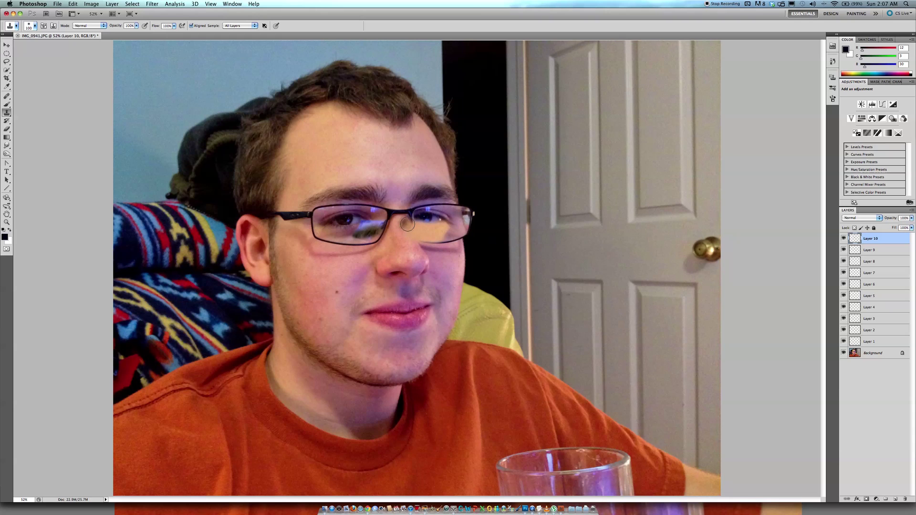
{"action": "key", "text": "super+z"}
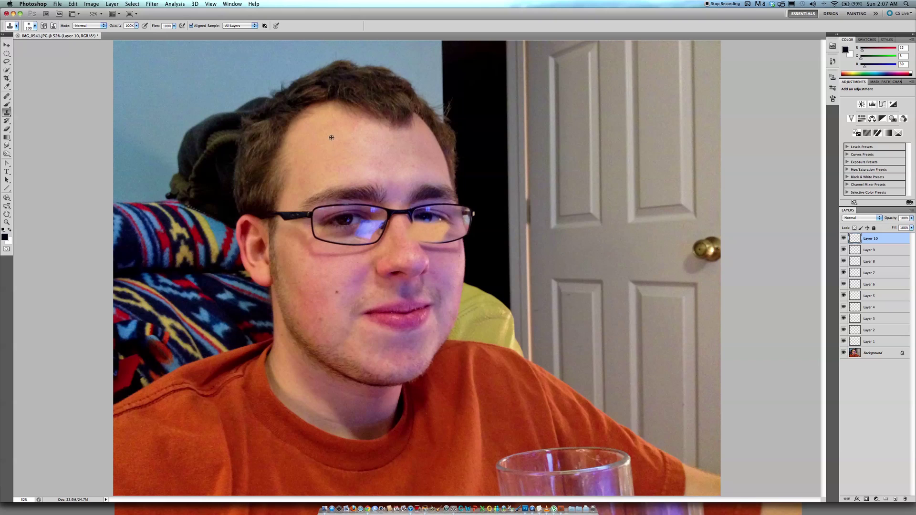
{"action": "left_click_drag", "start_coordinate": [360, 234], "coordinate": [370, 230]}
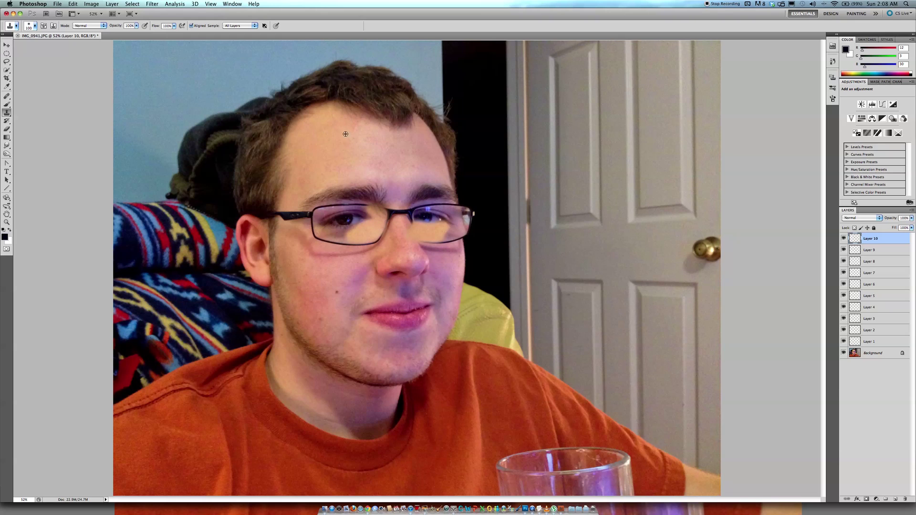
{"action": "left_click", "coordinate": [352, 155], "text": "alt"}
{"action": "mouse_move", "coordinate": [425, 206]}
{"action": "left_mouse_down"}
{"action": "mouse_move", "coordinate": [439, 249]}
{"action": "mouse_move", "coordinate": [445, 244]}
{"action": "mouse_move", "coordinate": [386, 272]}
{"action": "mouse_move", "coordinate": [359, 248]}
{"action": "mouse_move", "coordinate": [454, 238]}
{"action": "left_mouse_up"}
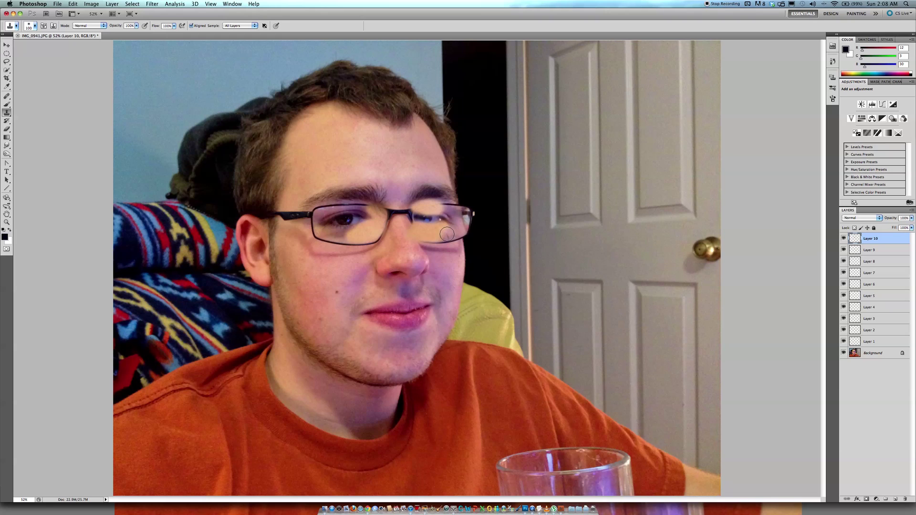
Dab a small cloned touch-up, sampled near the left eye, onto the right lens, then switch to the Brush.
{"action": "left_click", "coordinate": [344, 221], "text": "alt"}
{"action": "left_click", "coordinate": [424, 220]}
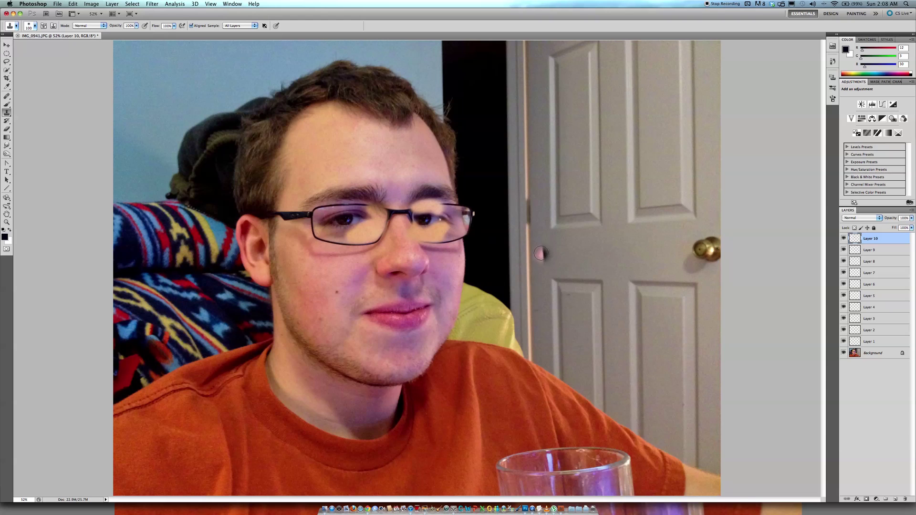
{"action": "key", "text": "b"}
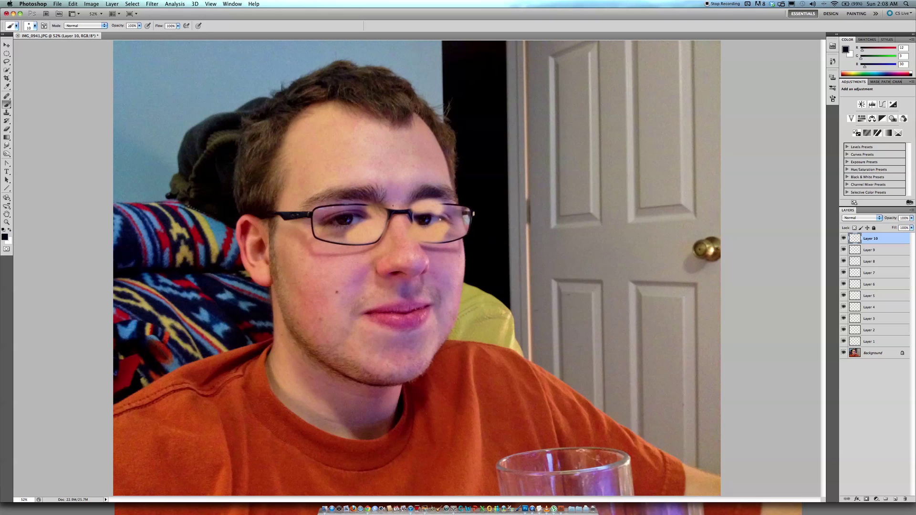
Sample the dark frame colour and repaint the left rim's edge and top and the right rim's bottom.
{"action": "left_click", "coordinate": [391, 210], "text": "alt"}
{"action": "left_click_drag", "start_coordinate": [387, 221], "coordinate": [365, 246]}
{"action": "left_click_drag", "start_coordinate": [359, 208], "coordinate": [468, 210]}
{"action": "left_click_drag", "start_coordinate": [425, 243], "coordinate": [445, 243]}
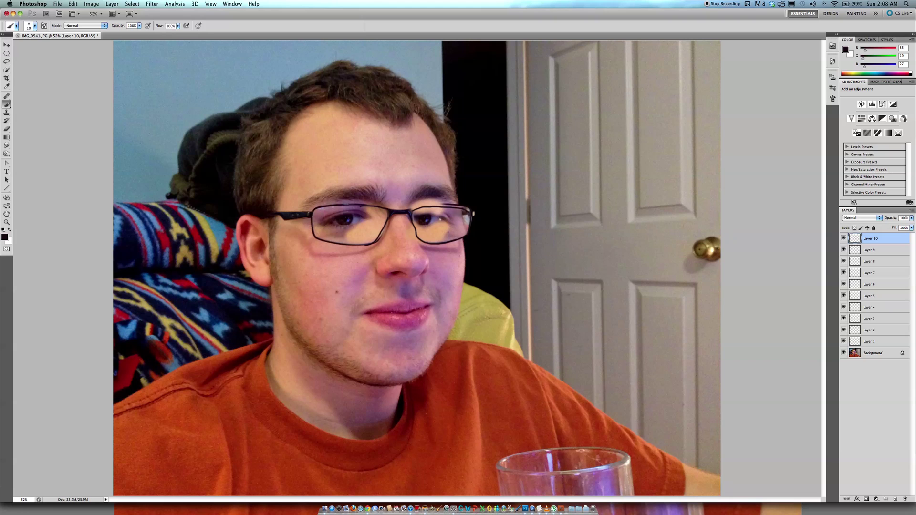